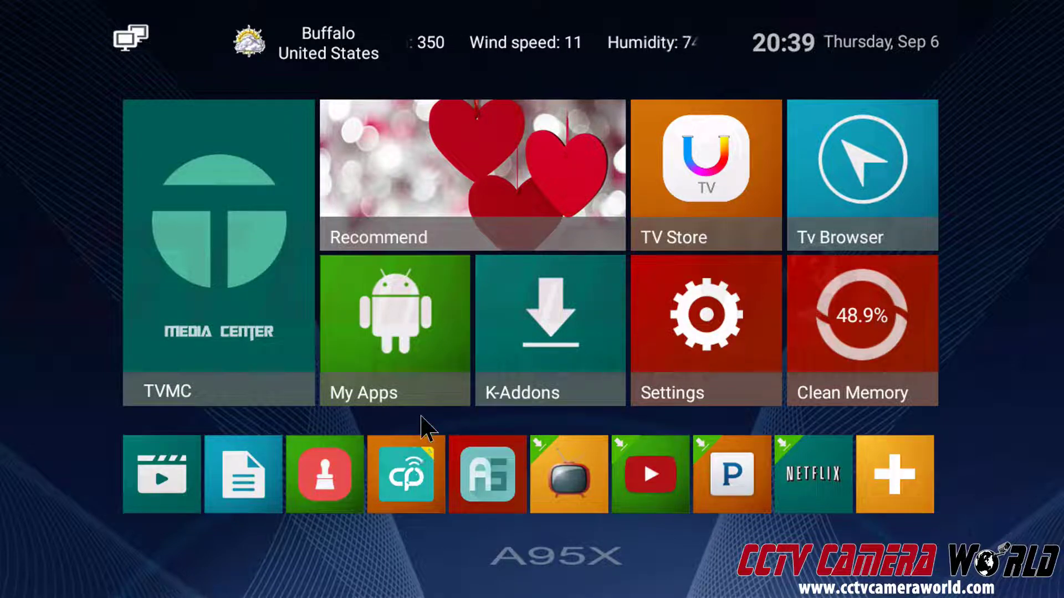
Open the My Apps page from the Android TV launcher home screen
click(429, 373)
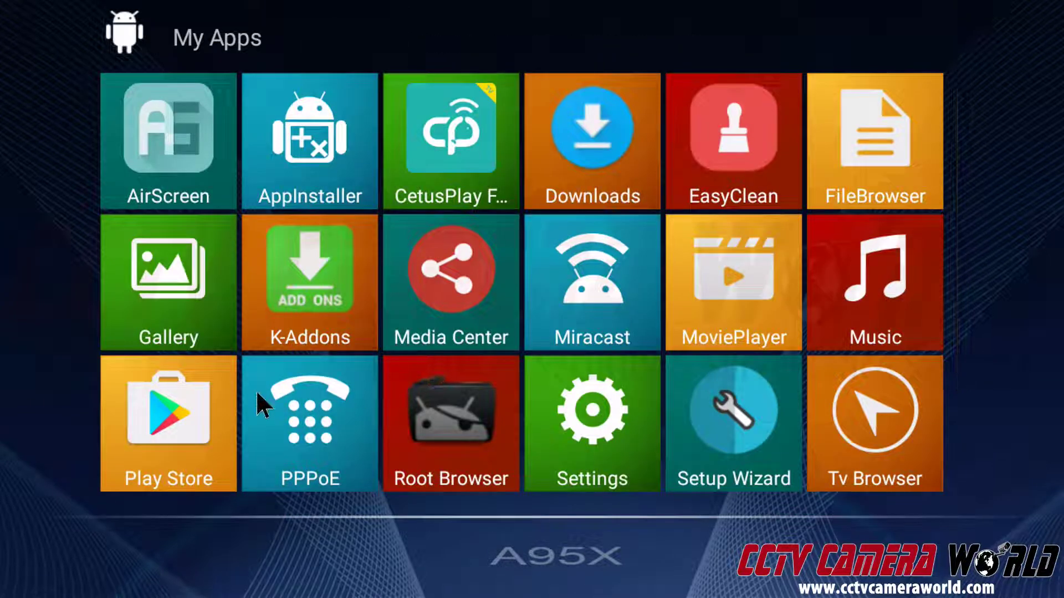
Launch Play Store and sign in to Google with the account email and password
click(196, 411)
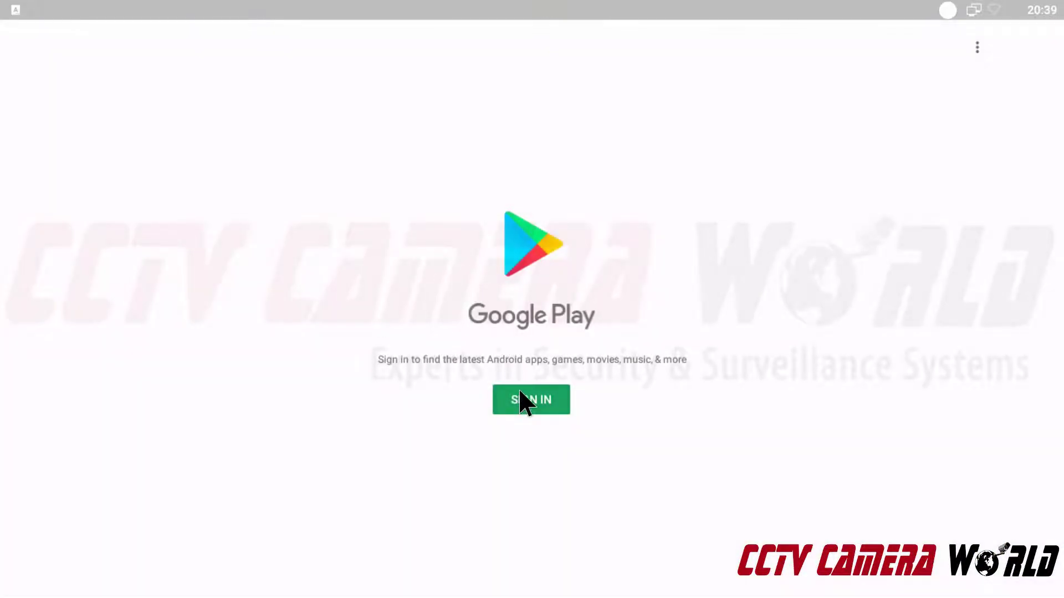
click(506, 408)
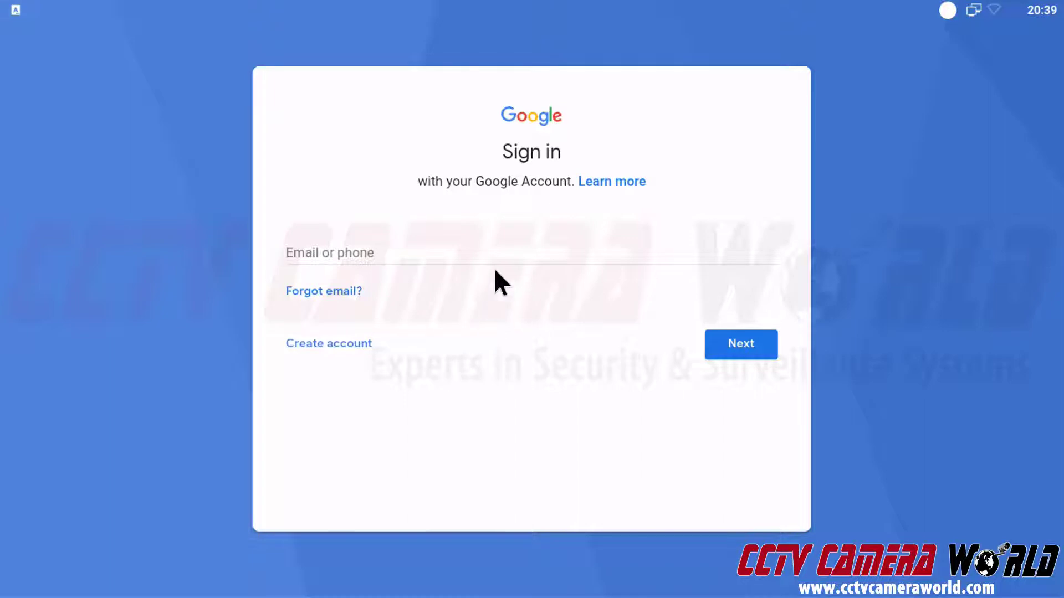
click(400, 234)
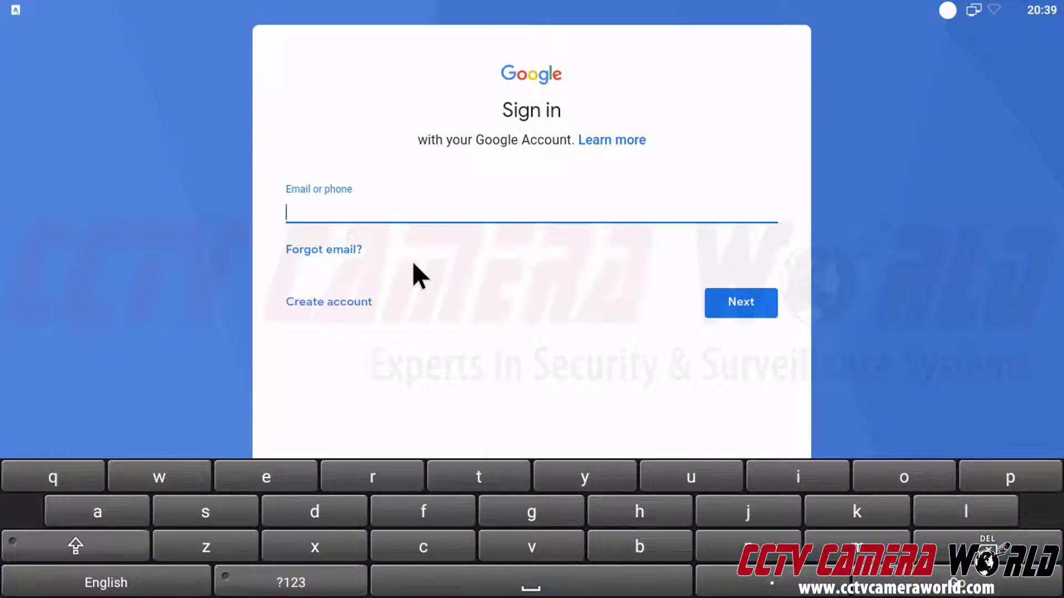
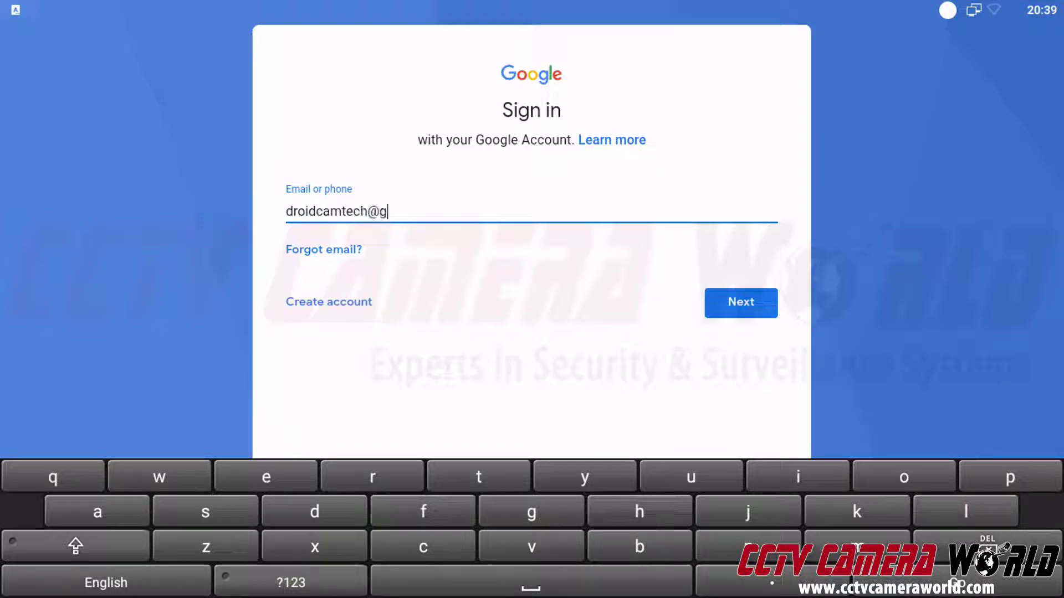
click(711, 302)
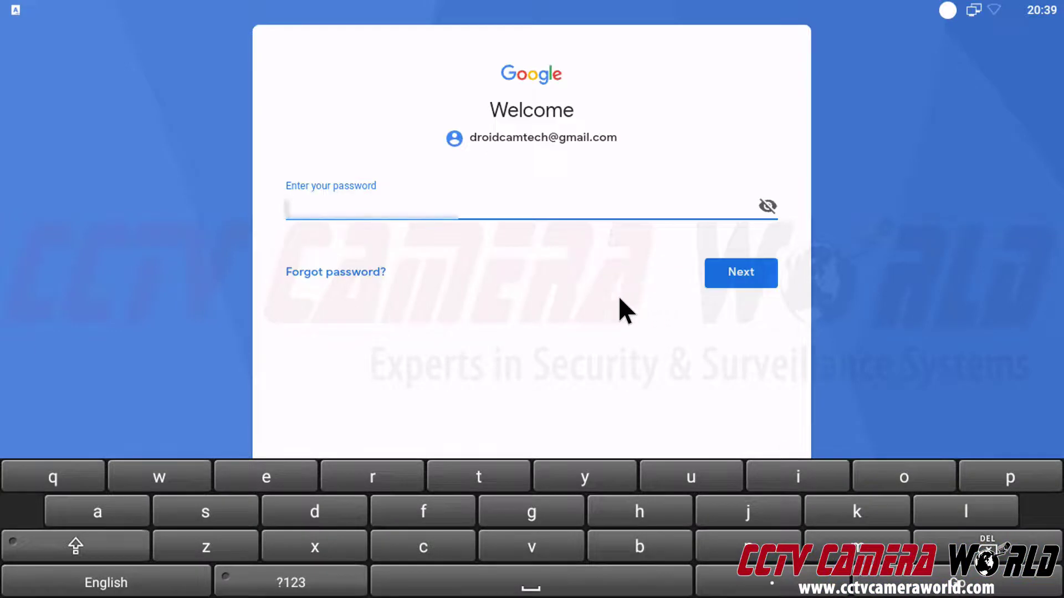
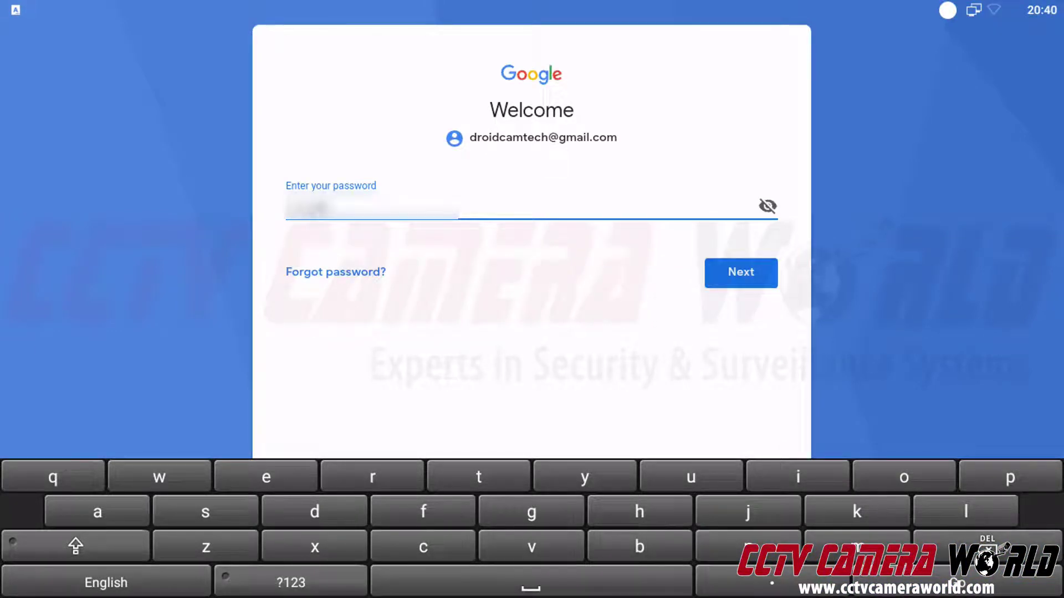
click(763, 274)
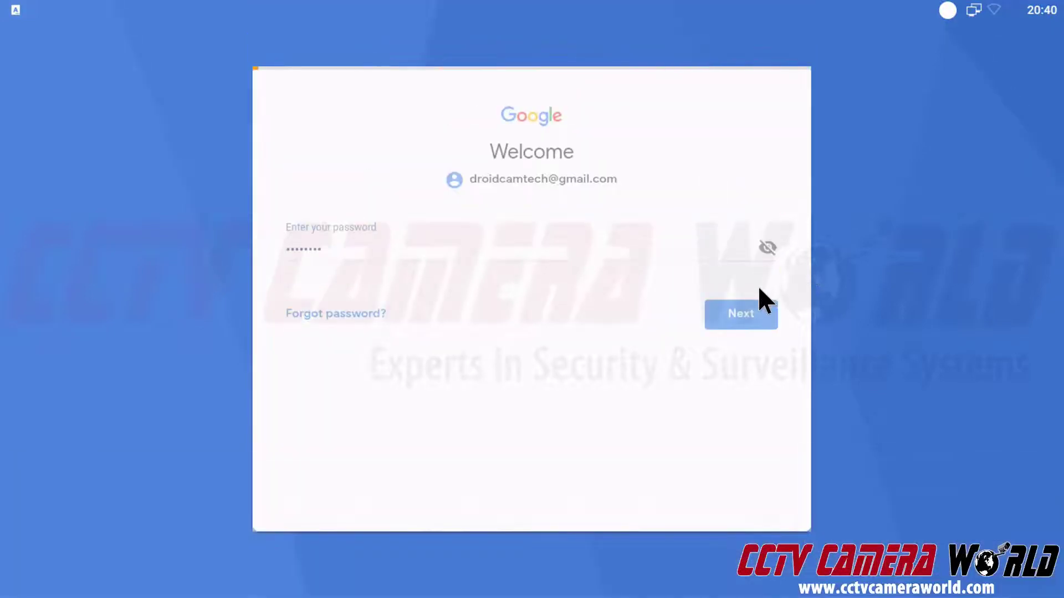
Accept the Google Play terms of service
click(740, 355)
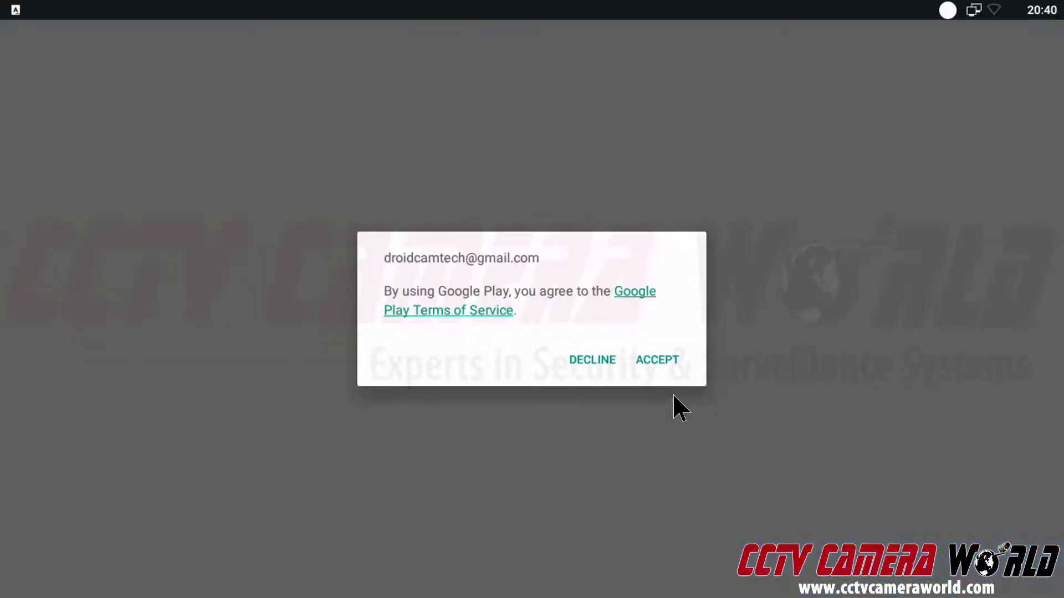
click(654, 364)
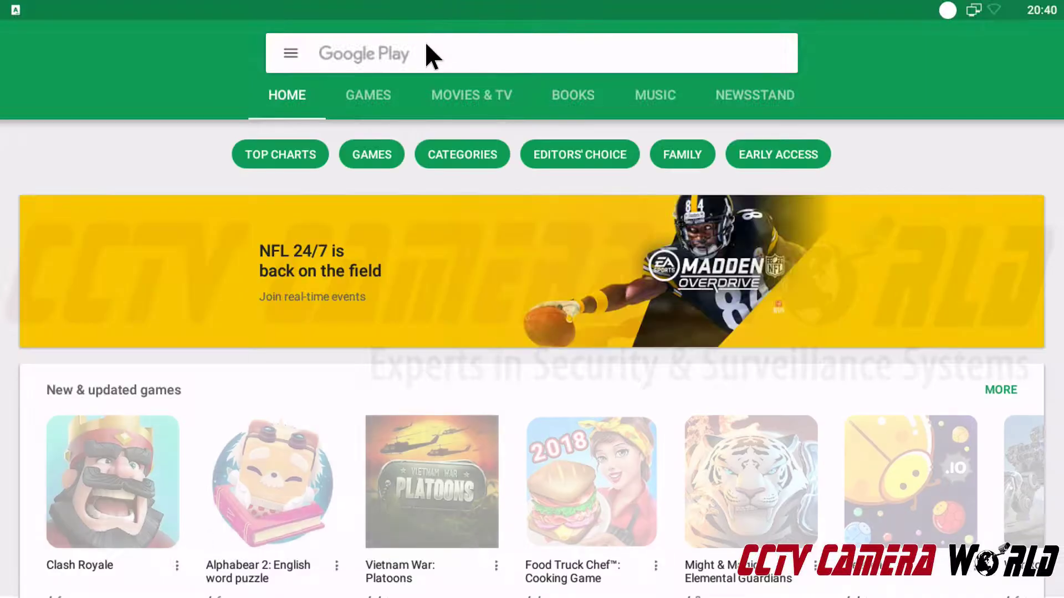
Search the store for 'vlc' and choose the VLC for Android suggestion
click(426, 44)
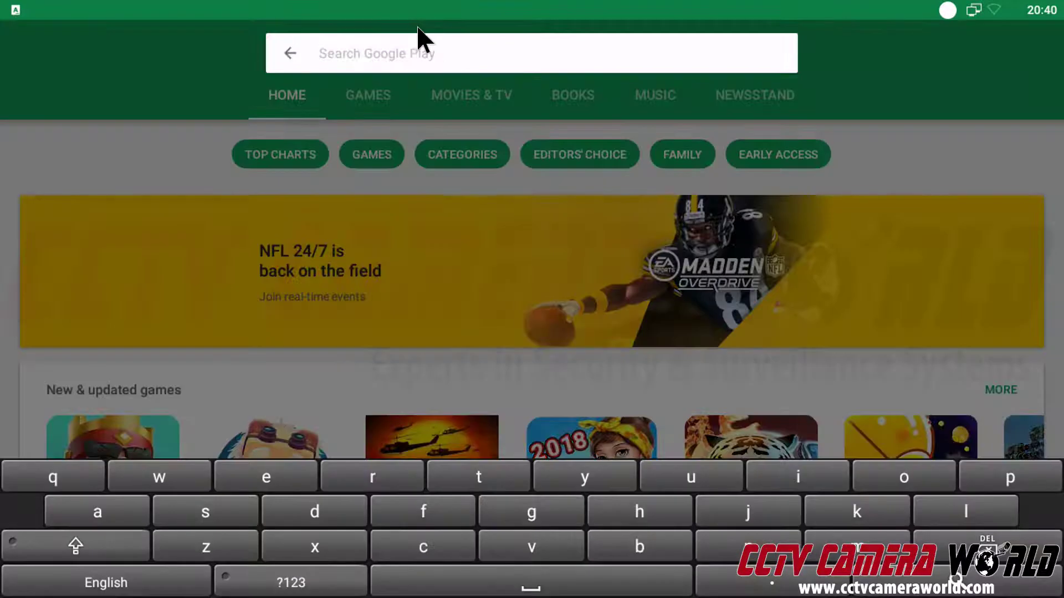
text(vlc)
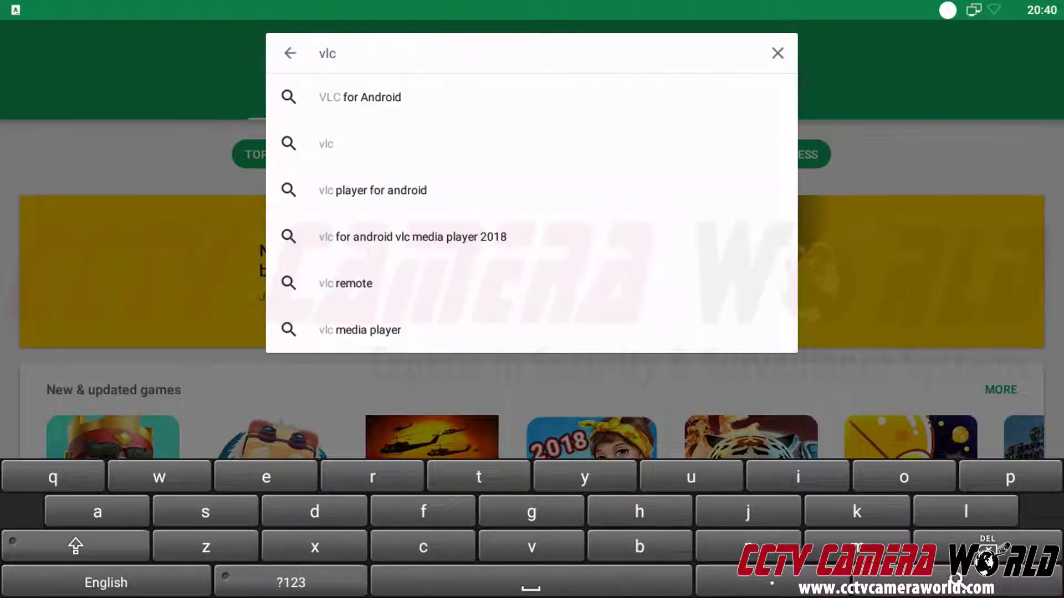
click(448, 96)
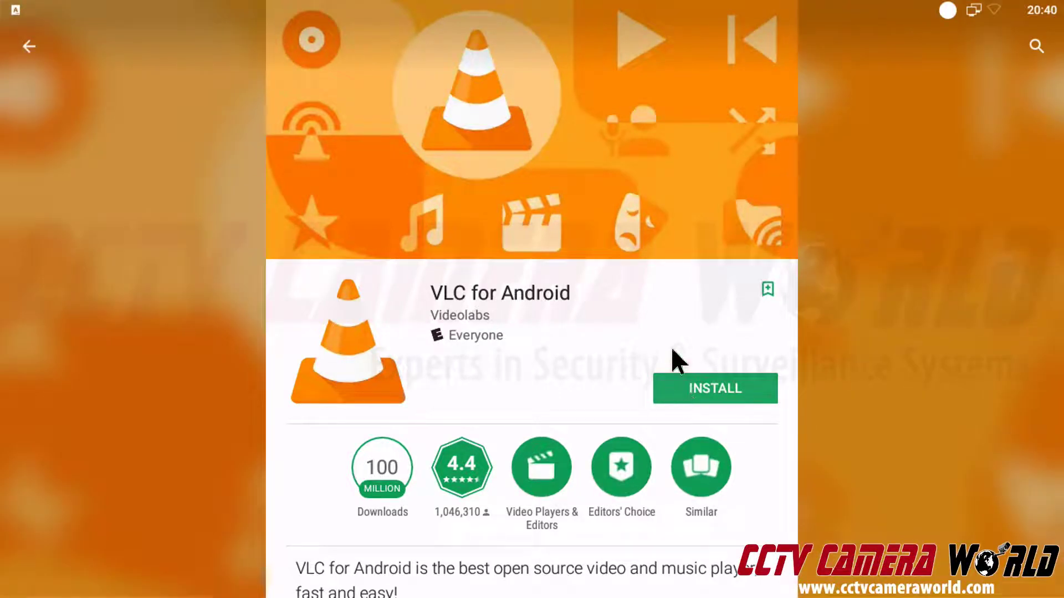
Install VLC for Android, continuing through account setup and skipping payment options
click(696, 396)
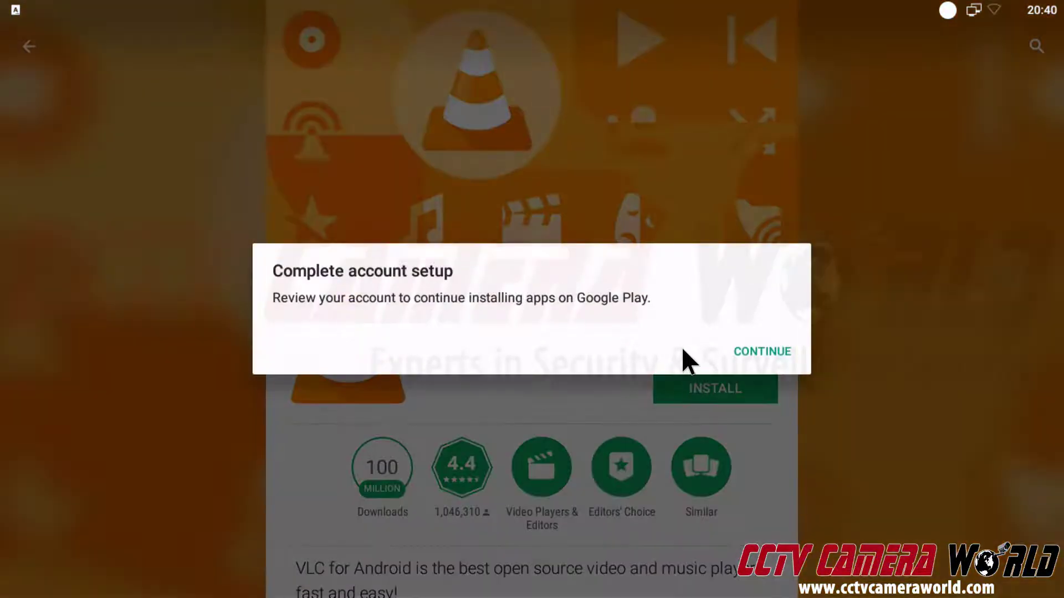
click(744, 355)
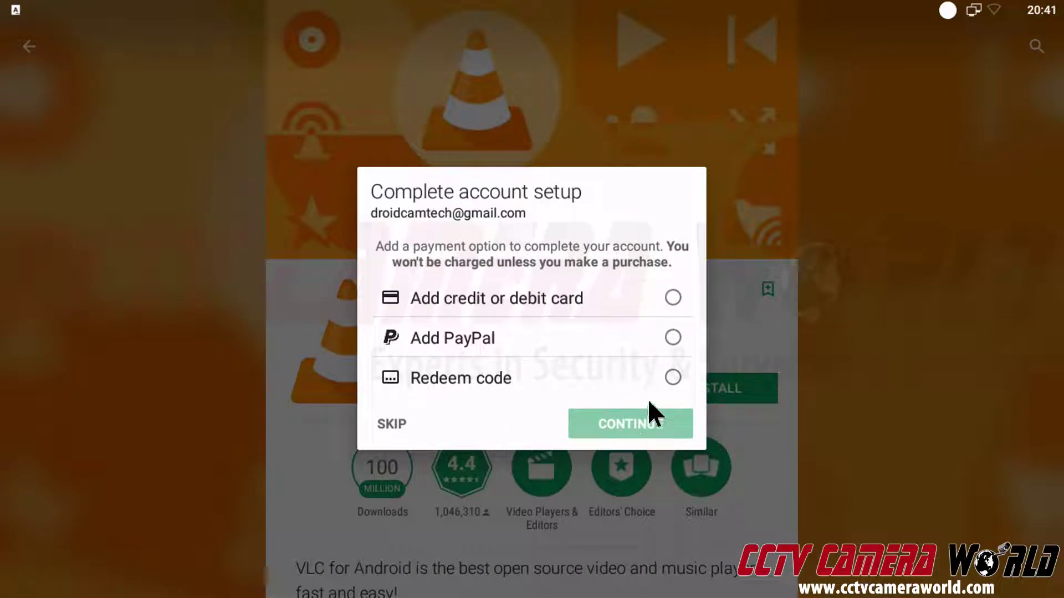
click(392, 425)
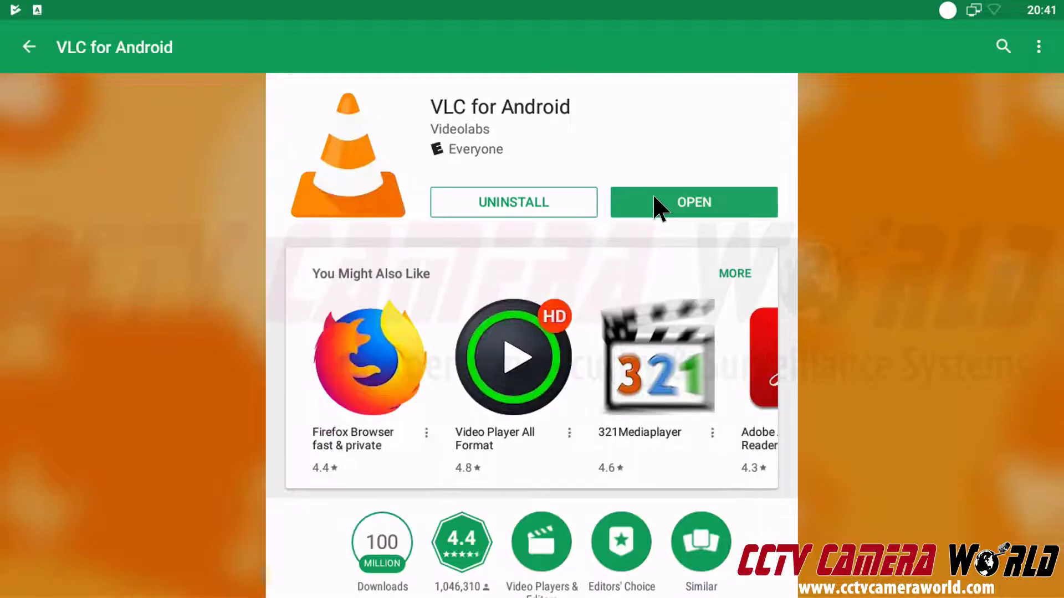
Launch the newly installed VLC and allow it access to media files
click(655, 204)
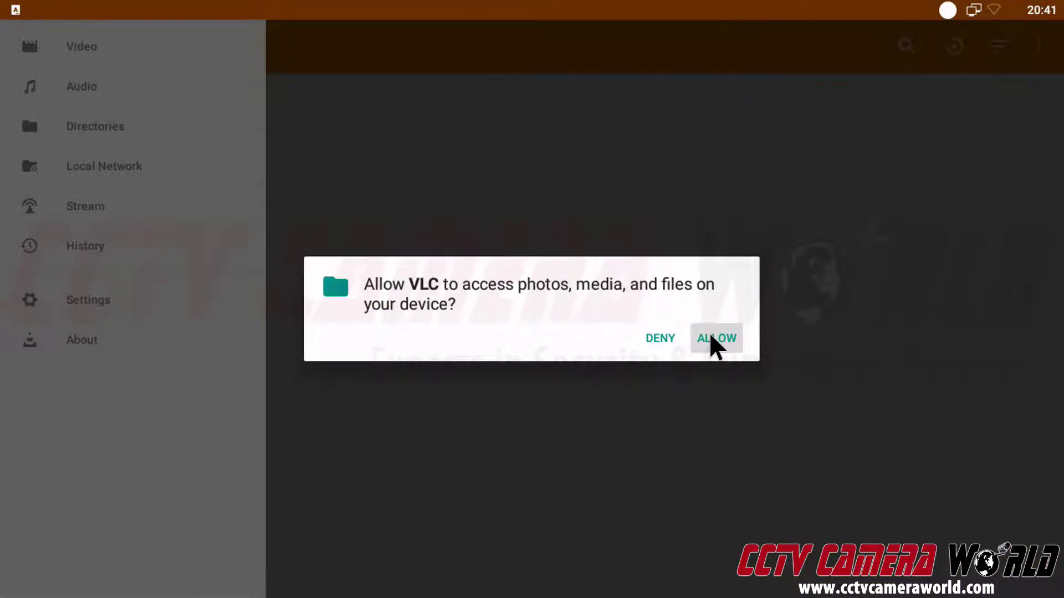
click(709, 336)
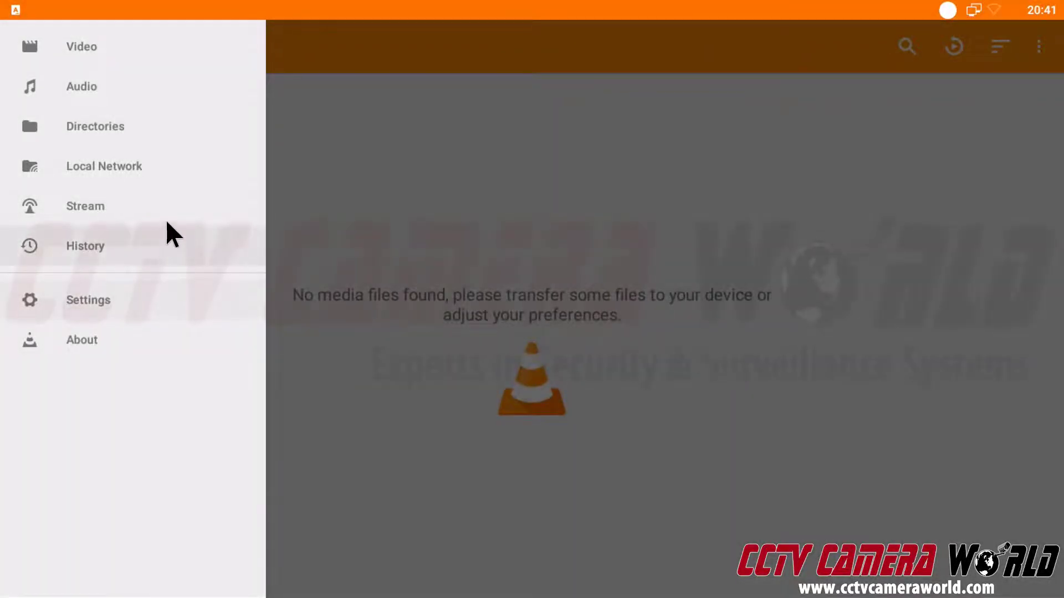
Submit rtsp://192.168.1.131:554 as a network stream to play
click(166, 217)
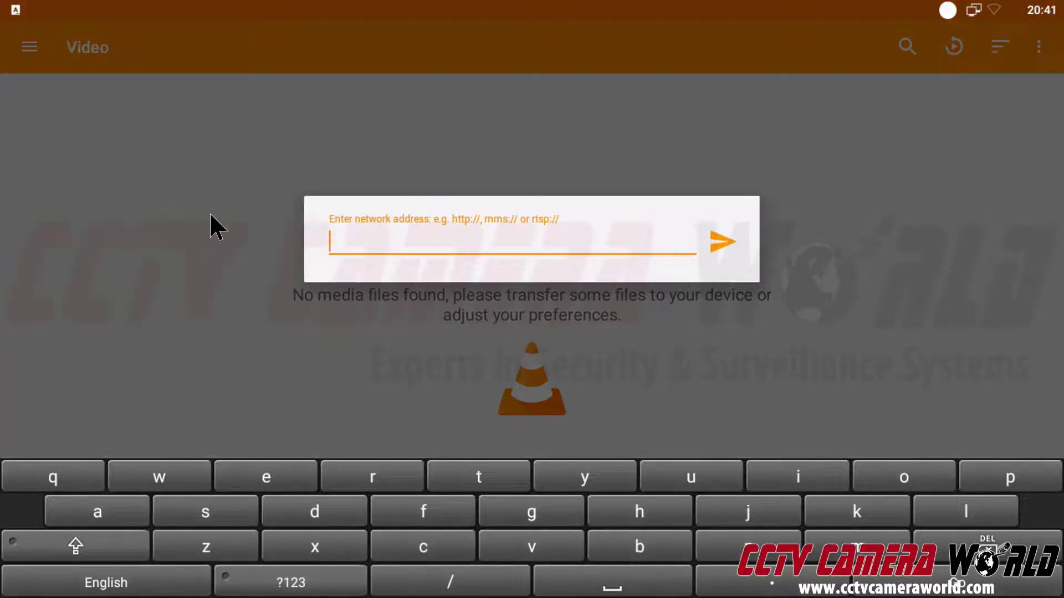
text(rtsp:)
text(//192.168.)
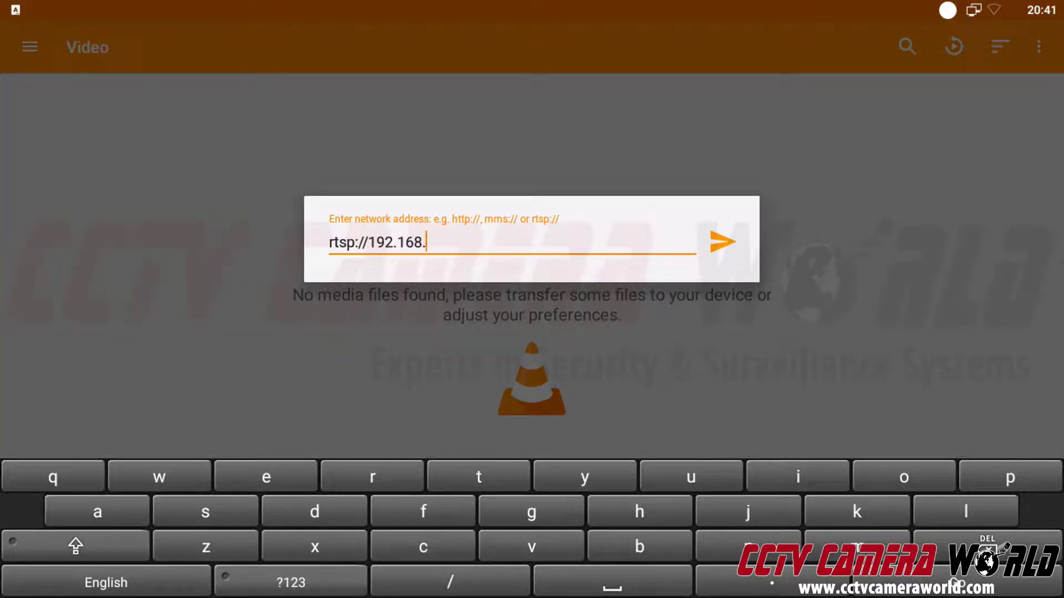
text(1.131)
text(:554)
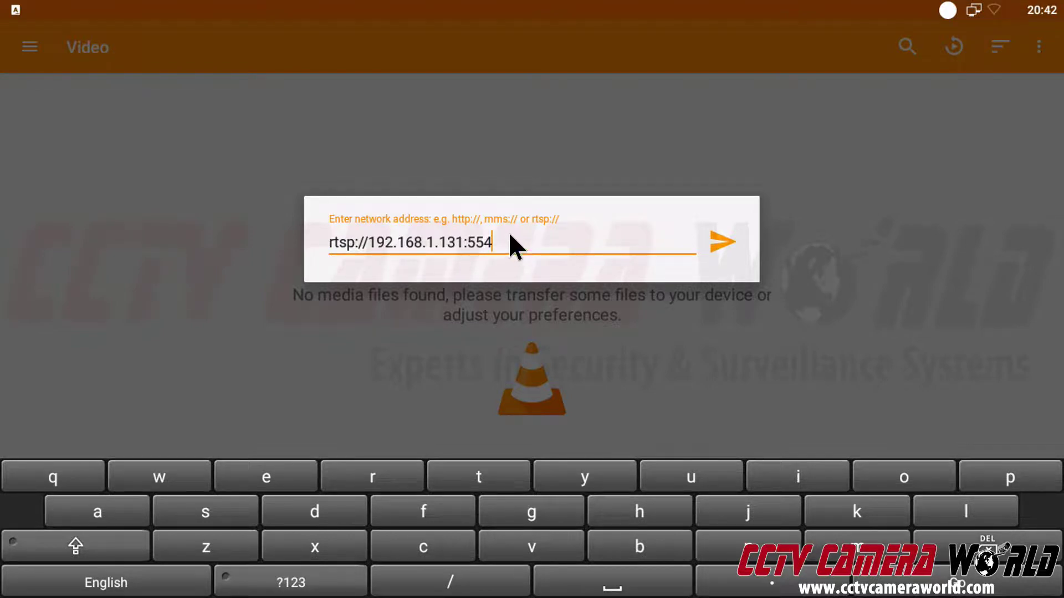
click(711, 242)
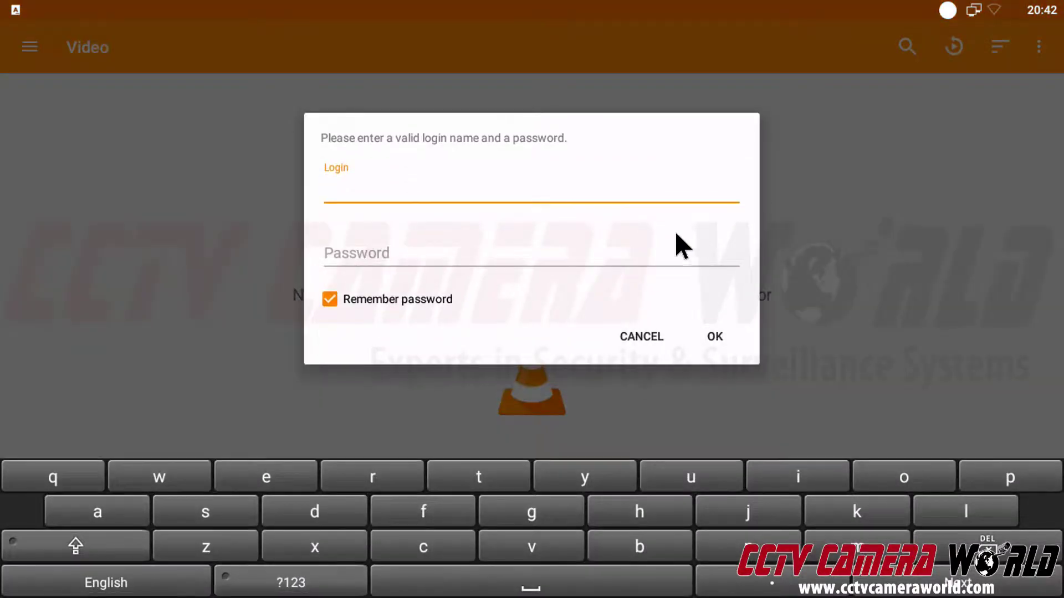
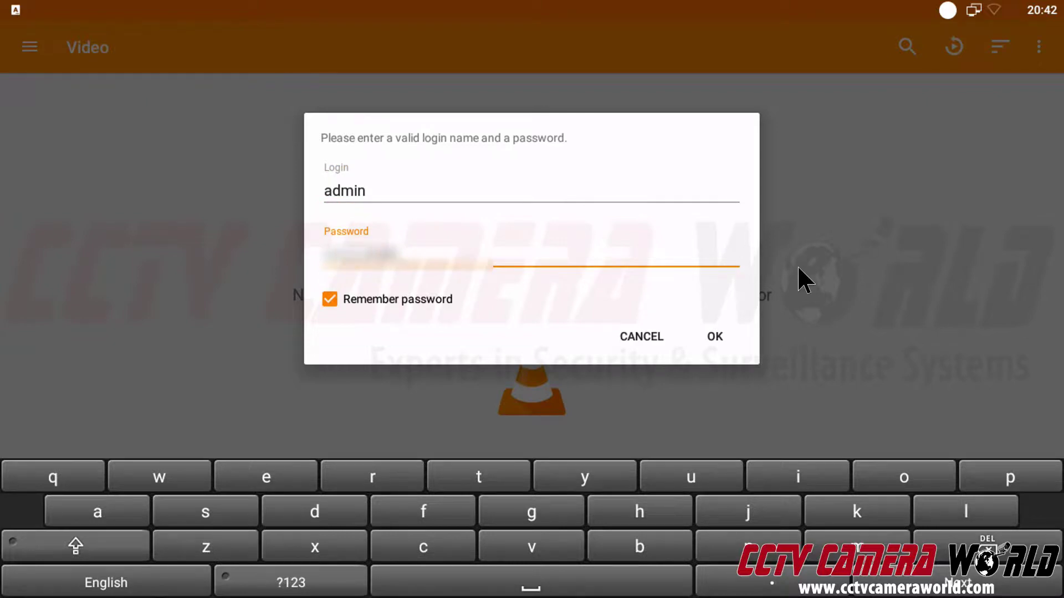
Confirm the camera's login and password so VLC opens the video player
click(734, 332)
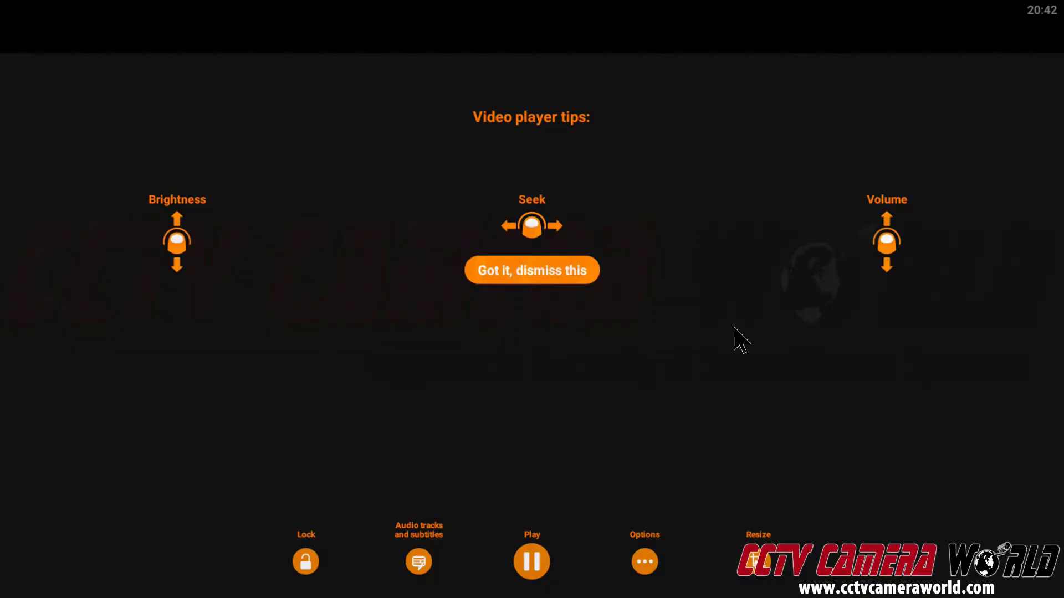